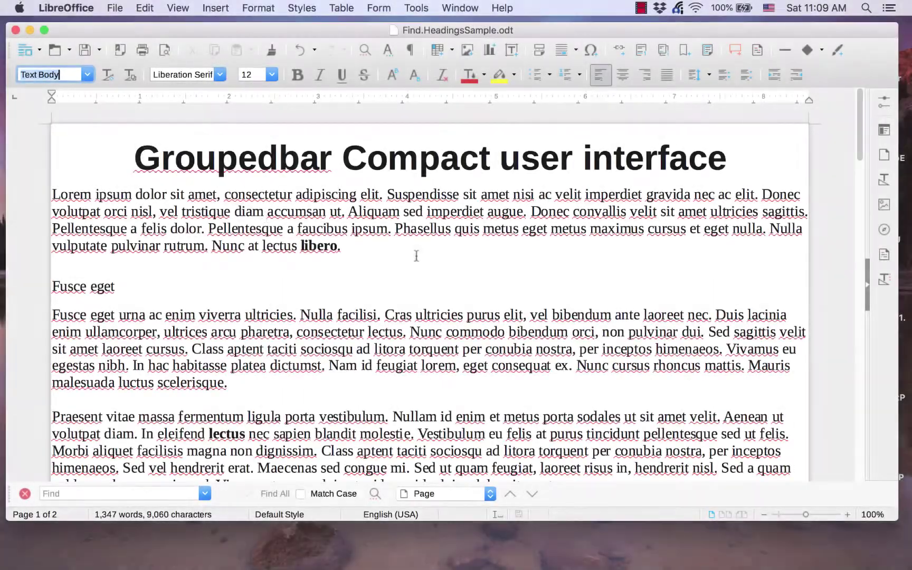
# Step: Apply Heading 2 to 'Fusce eget' from the Paragraph Style list, then open Heading 9's options in the Styles deck
pyautogui.click(86, 76)
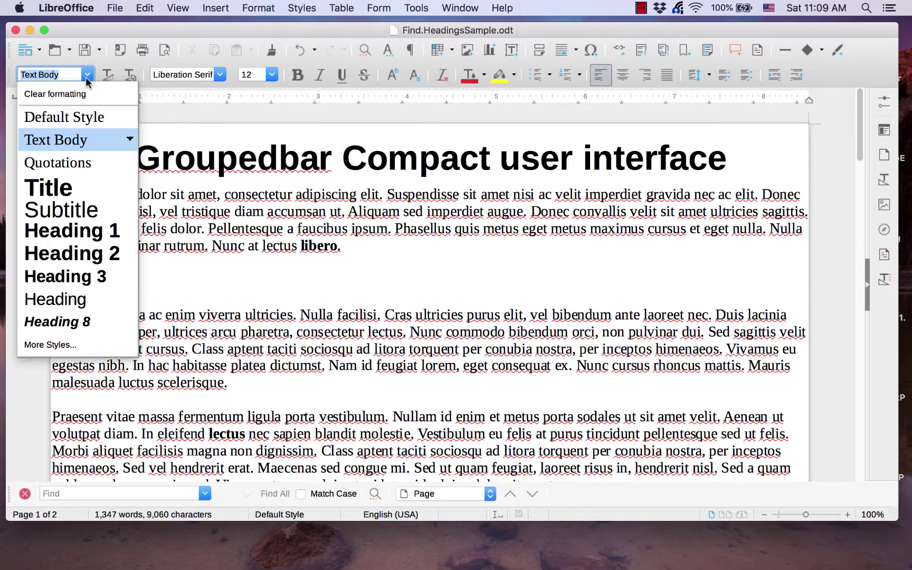
pyautogui.click(86, 258)
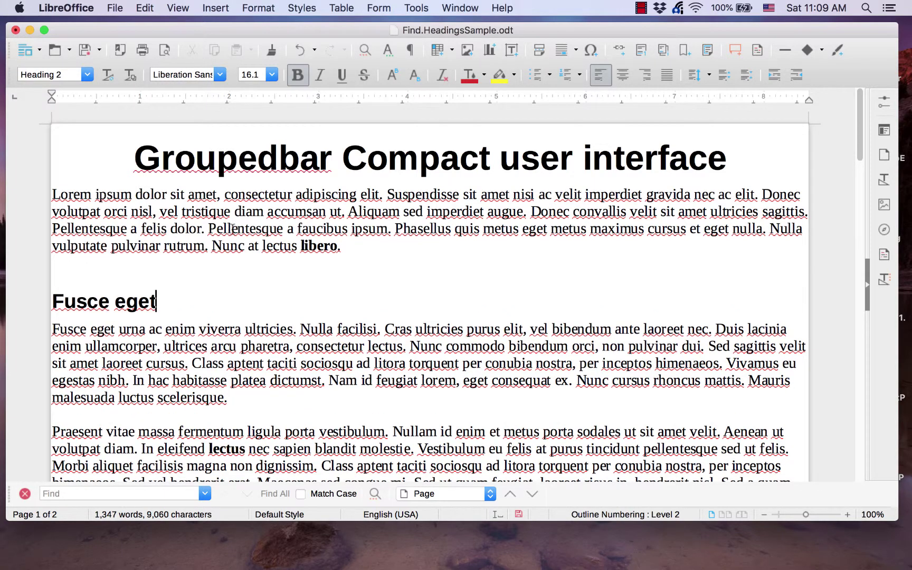
pyautogui.click(883, 178)
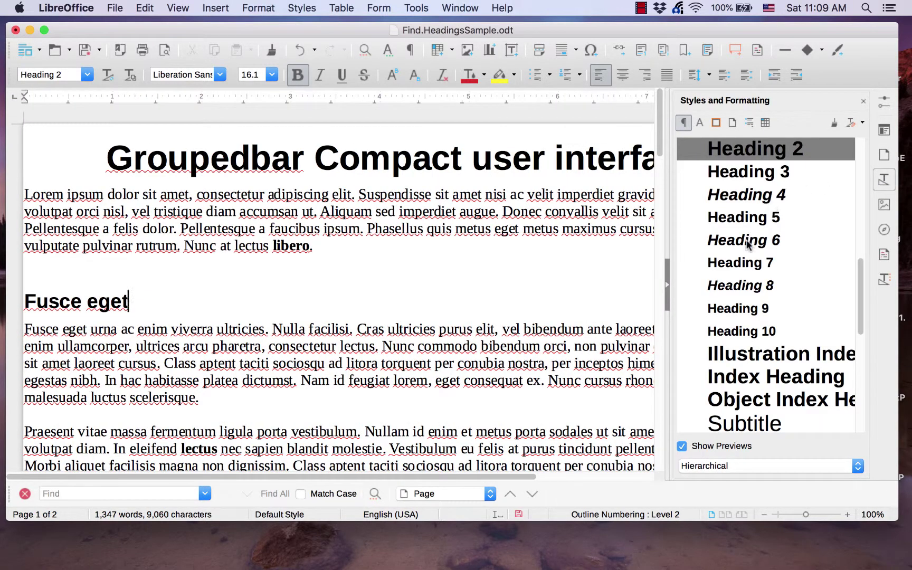
pyautogui.scroll(1, 748, 244)
pyautogui.scroll(-8, 748, 245)
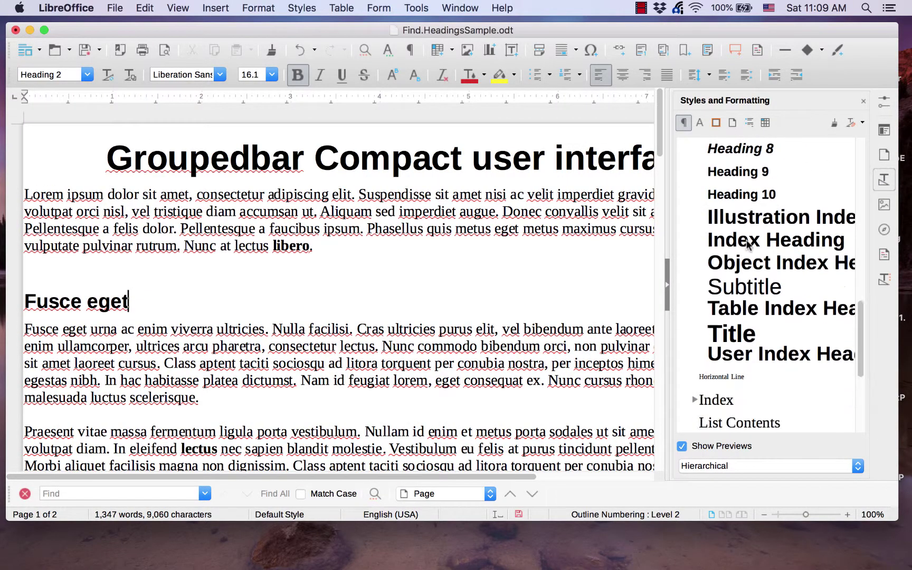
pyautogui.scroll(3, 748, 244)
pyautogui.scroll(4, 748, 245)
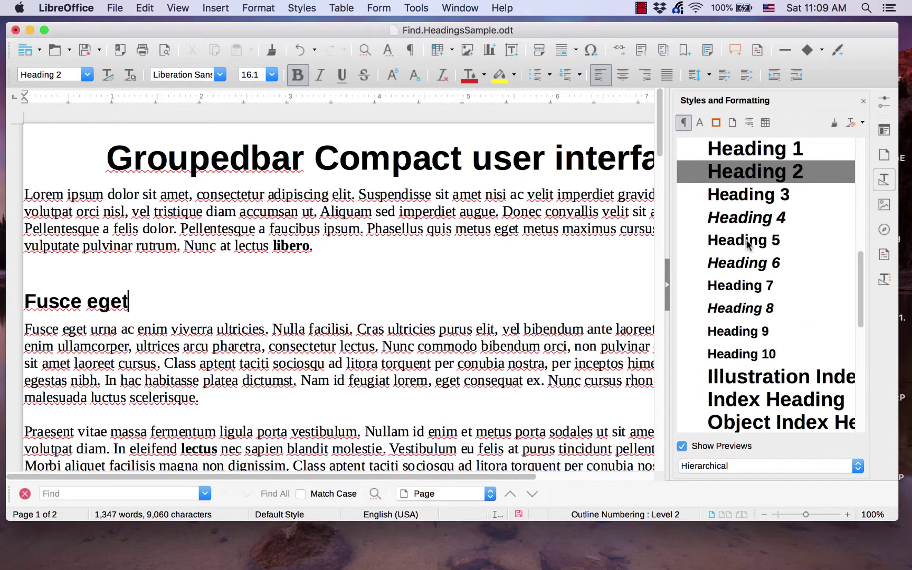
pyautogui.rightClick(761, 323)
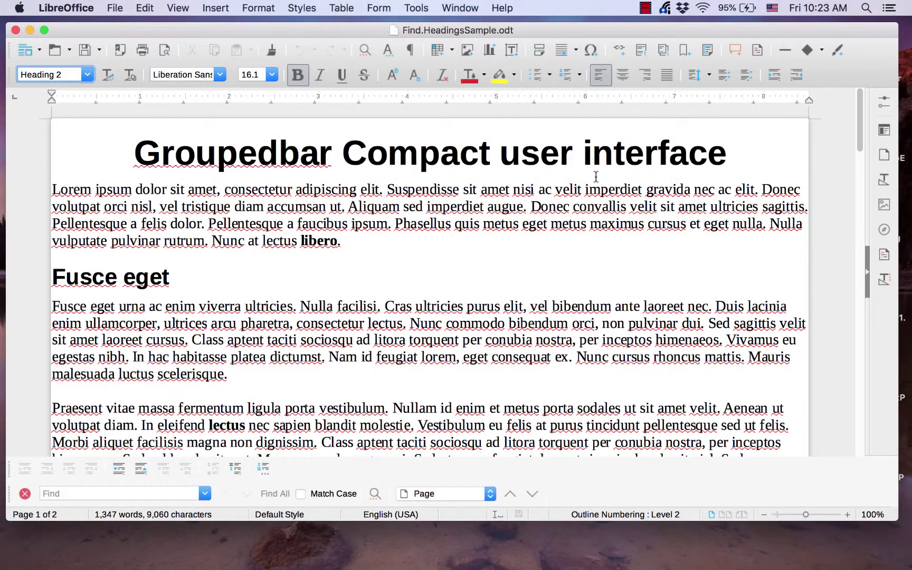
# Step: Show the Styles sidebar deck and open the Styles menu in the menu bar
pyautogui.click(876, 185)
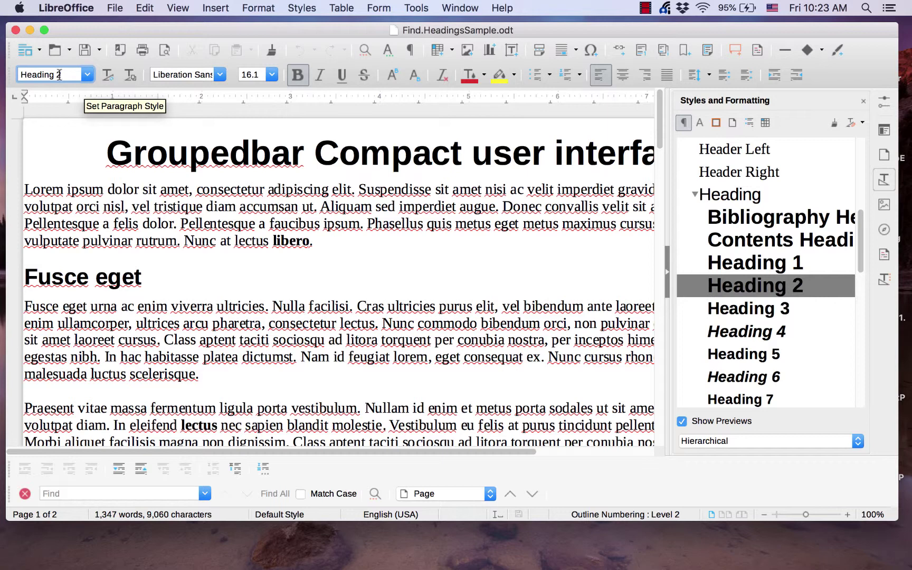
pyautogui.click(300, 9)
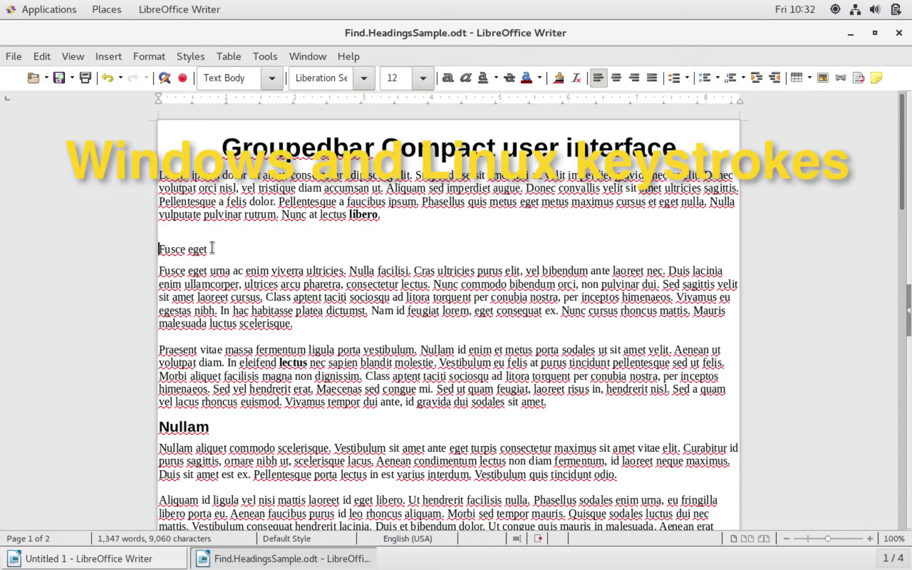
# Step: Cycle 'Fusce eget' through Heading 1 to Heading 5 with Ctrl+1 to Ctrl+5, ending at Heading 5
pyautogui.press('End')
pyautogui.hotkey('ctrl', '1')
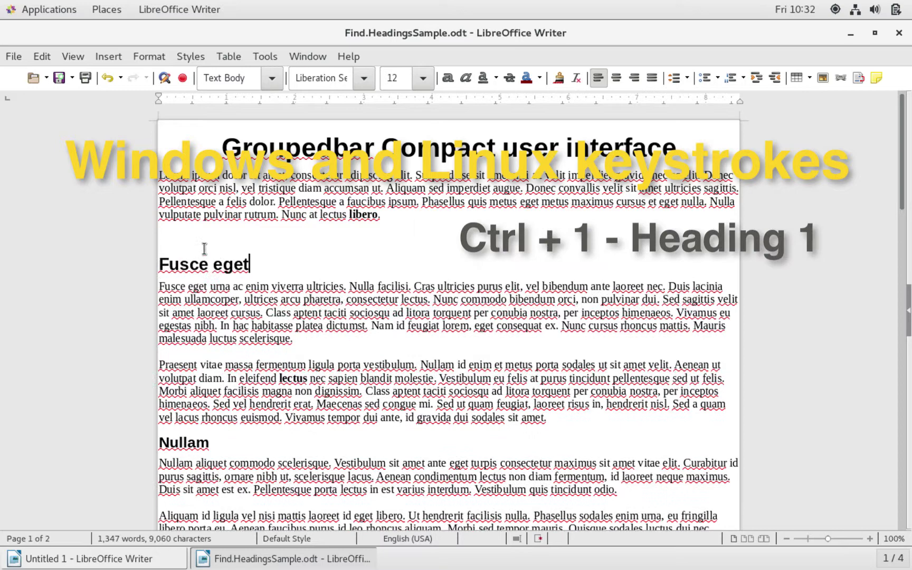
pyautogui.hotkey('ctrl', '2')
pyautogui.hotkey('ctrl', '3')
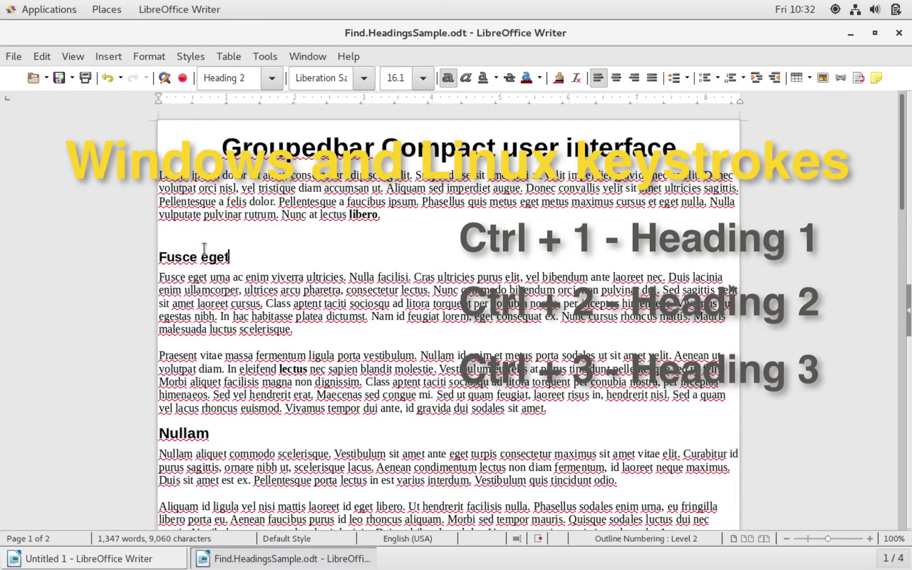
pyautogui.hotkey('ctrl', '4')
pyautogui.hotkey('ctrl', '5')
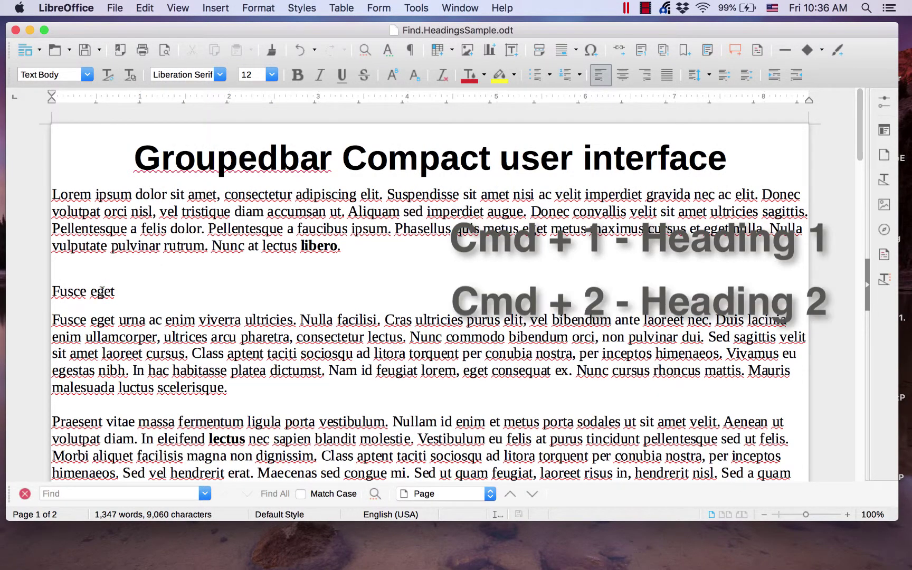
# Step: Step 'Fusce eget' through Heading 1 to 5 with Cmd+1 to Cmd+5, leaving Heading 5
pyautogui.press('super+1')
pyautogui.press('super+2')
pyautogui.press('super+3')
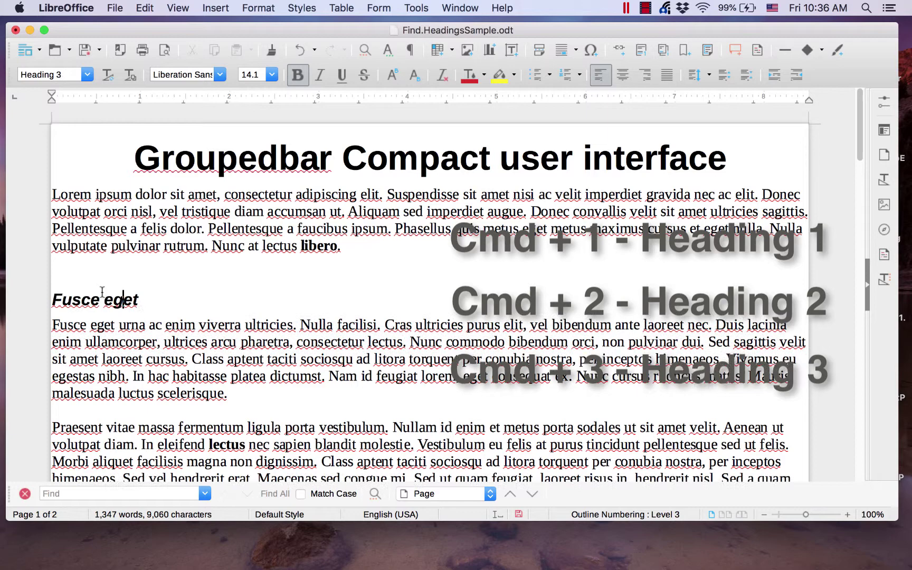
pyautogui.press('super+4')
pyautogui.press('super+5')
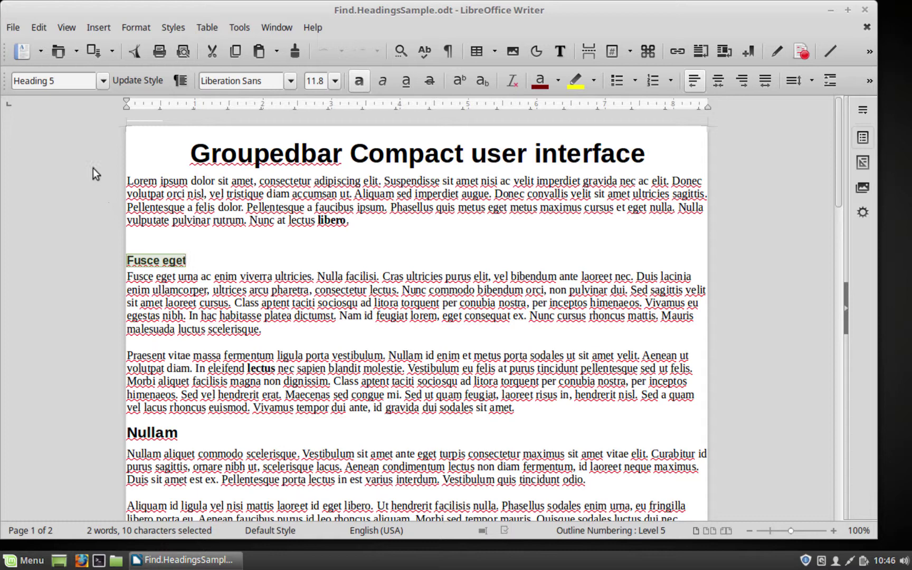
pyautogui.click(104, 82)
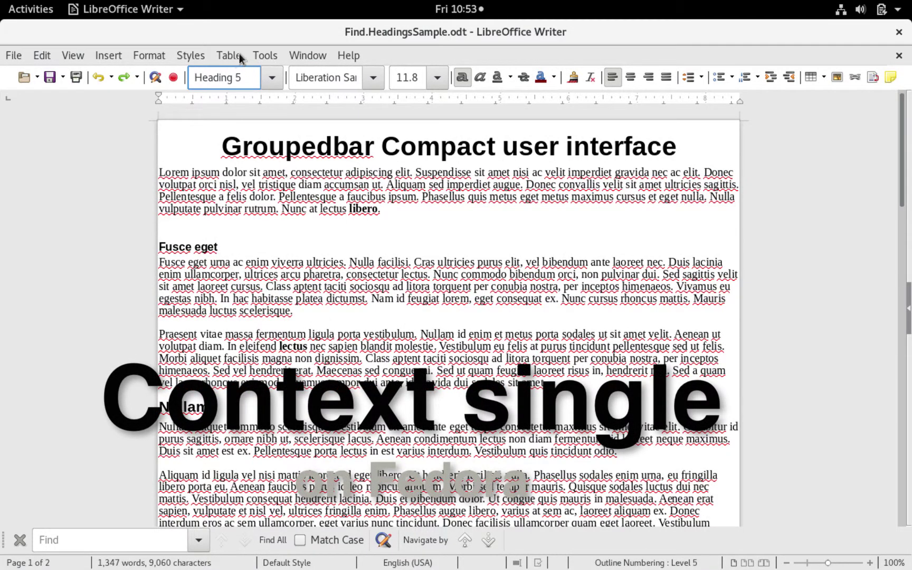
pyautogui.click(272, 79)
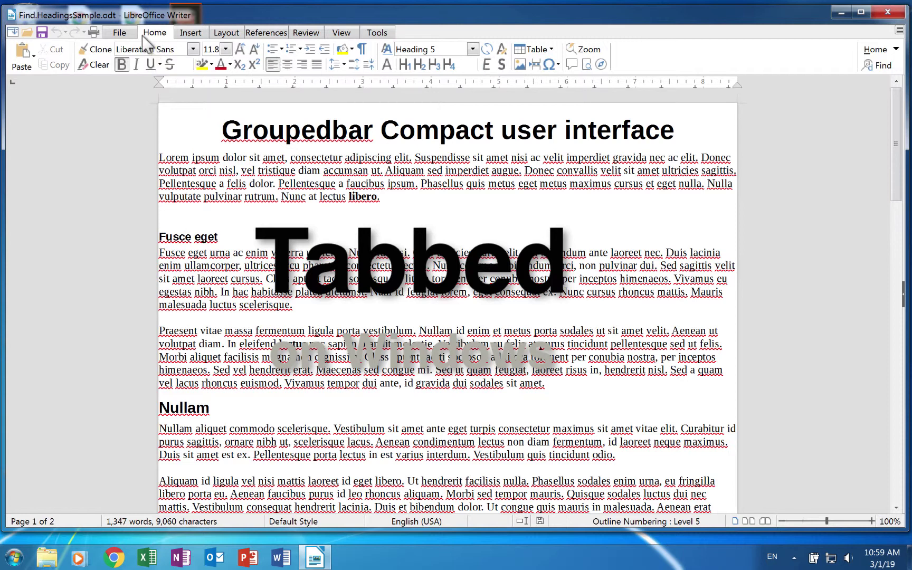
pyautogui.click(473, 49)
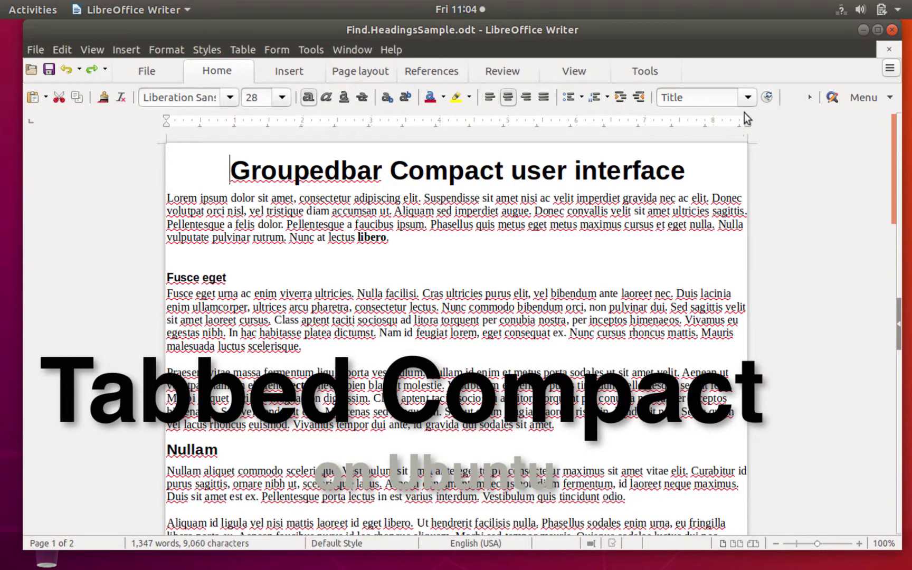
pyautogui.click(749, 98)
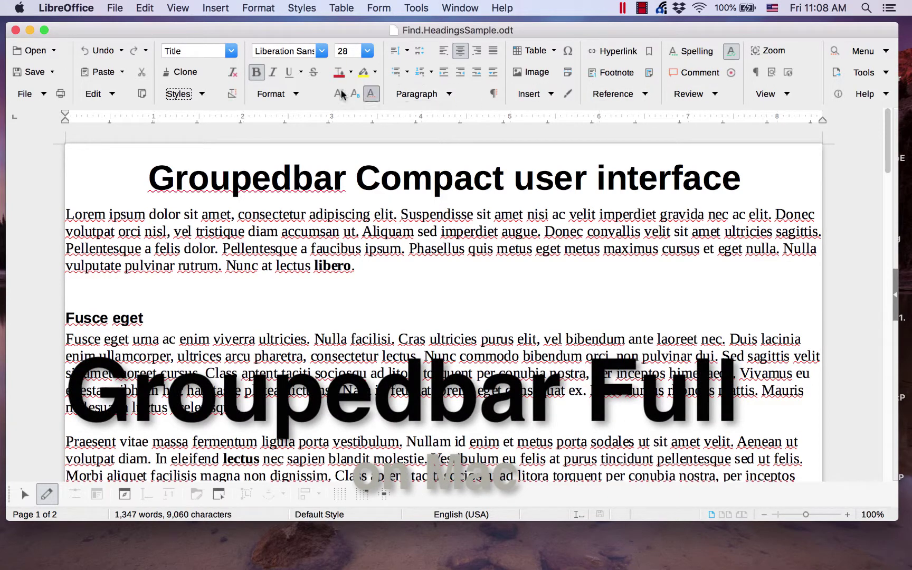
pyautogui.click(231, 51)
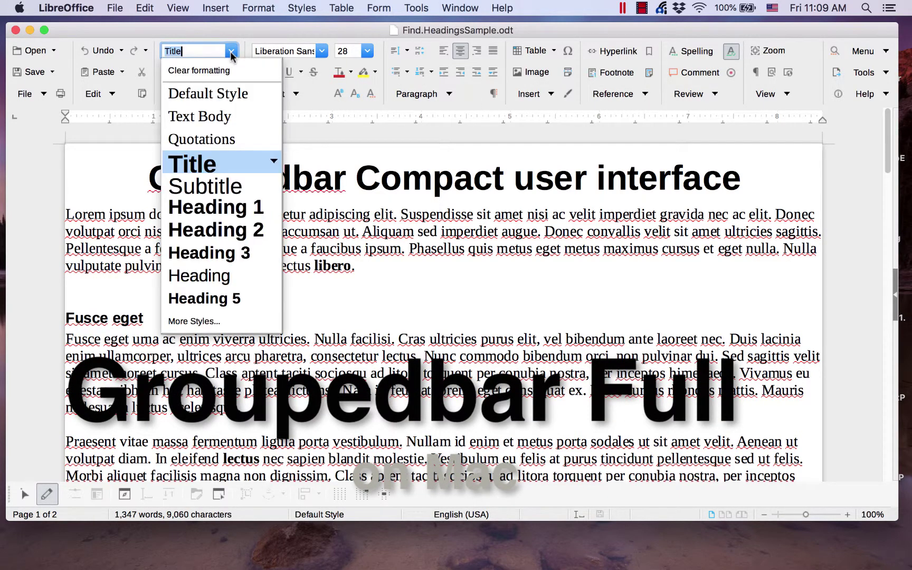
pyautogui.click(133, 144)
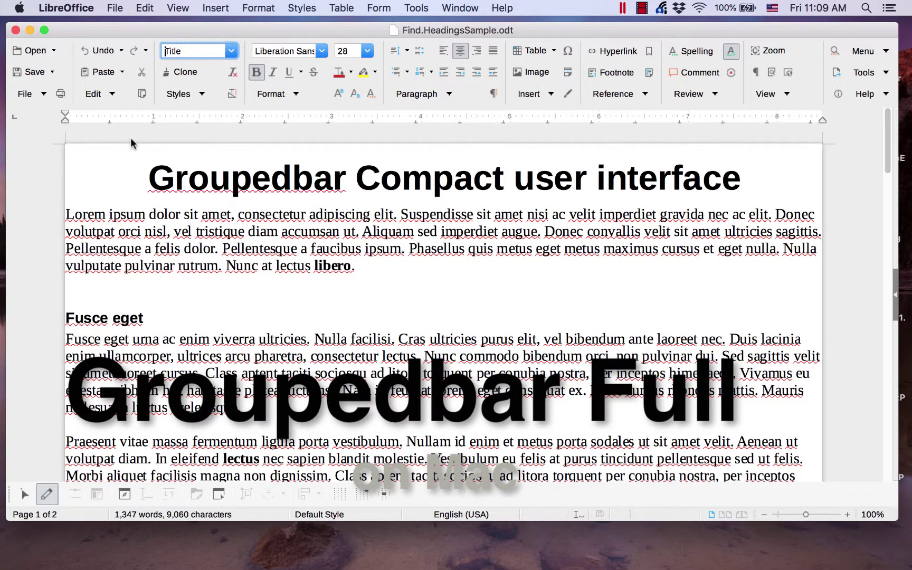
pyautogui.click(194, 95)
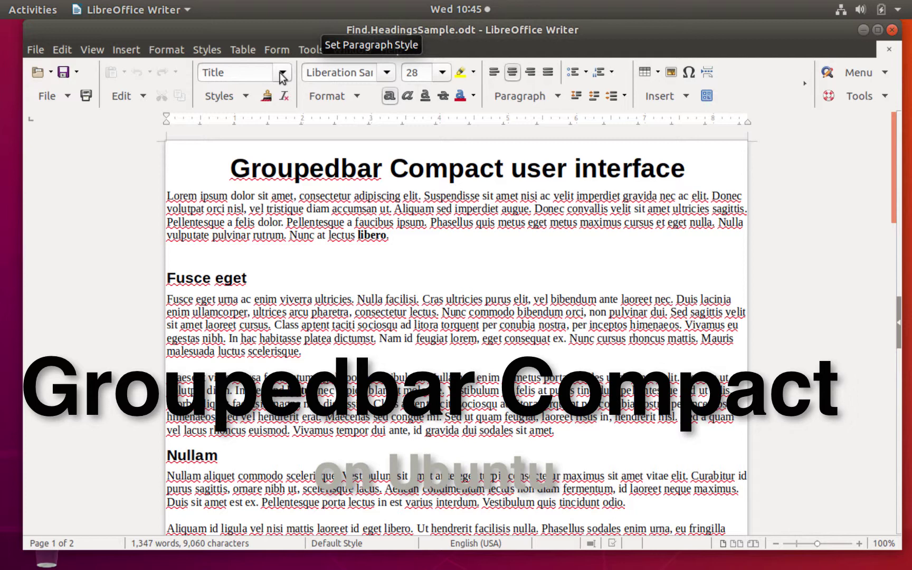
# Step: Open and dismiss the paragraph style dropdown, then open the Groupedbar Compact Styles menu
pyautogui.click(283, 76)
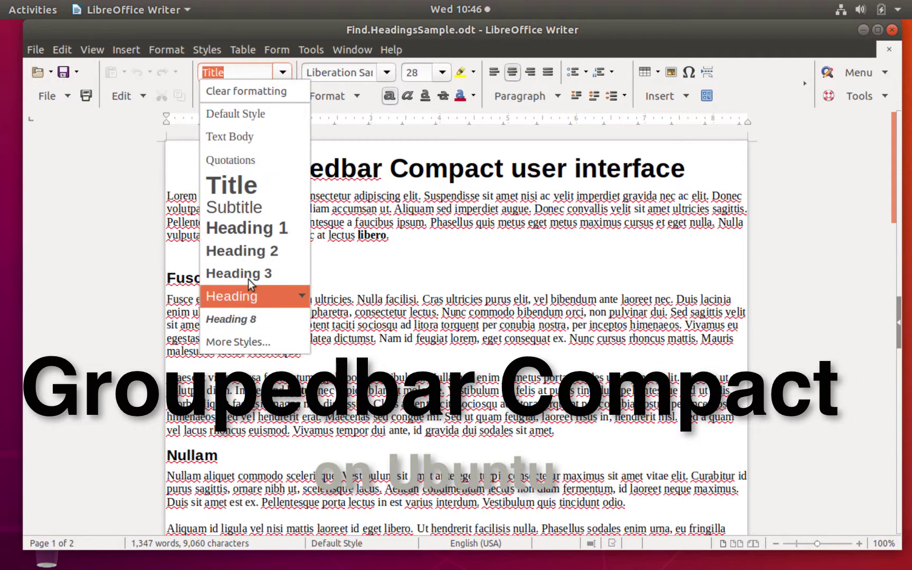
pyautogui.click(133, 162)
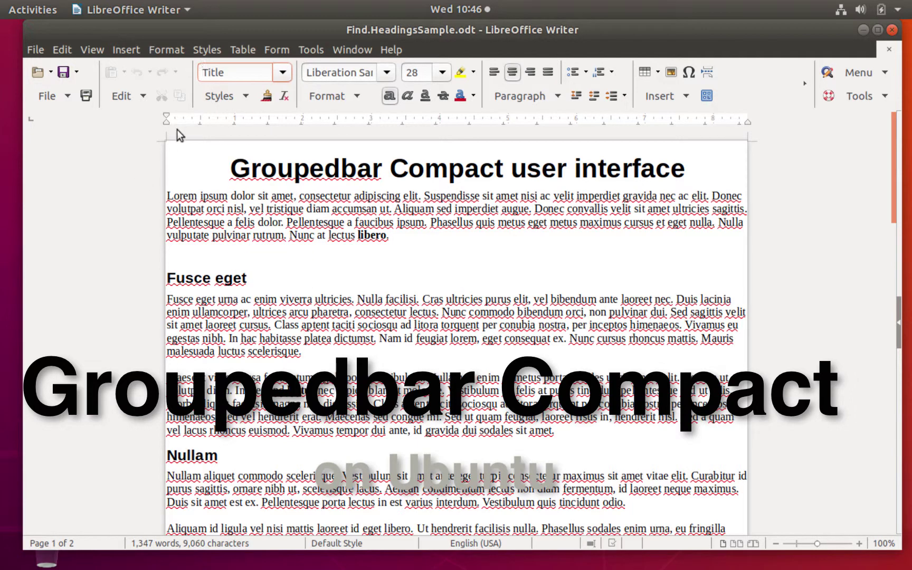
pyautogui.click(228, 97)
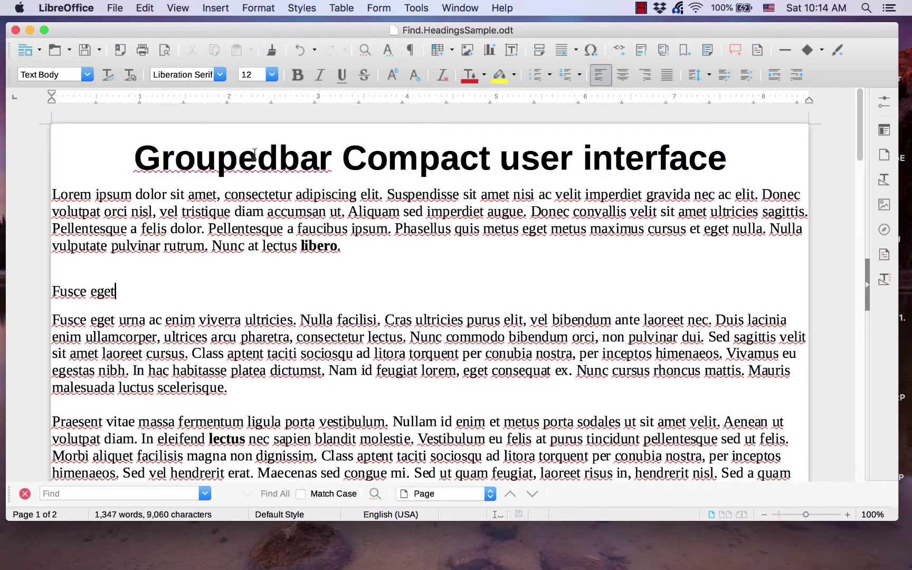
# Step: Apply Heading 3 to the 'Fusce eget' line from the Styles menu
pyautogui.click(302, 9)
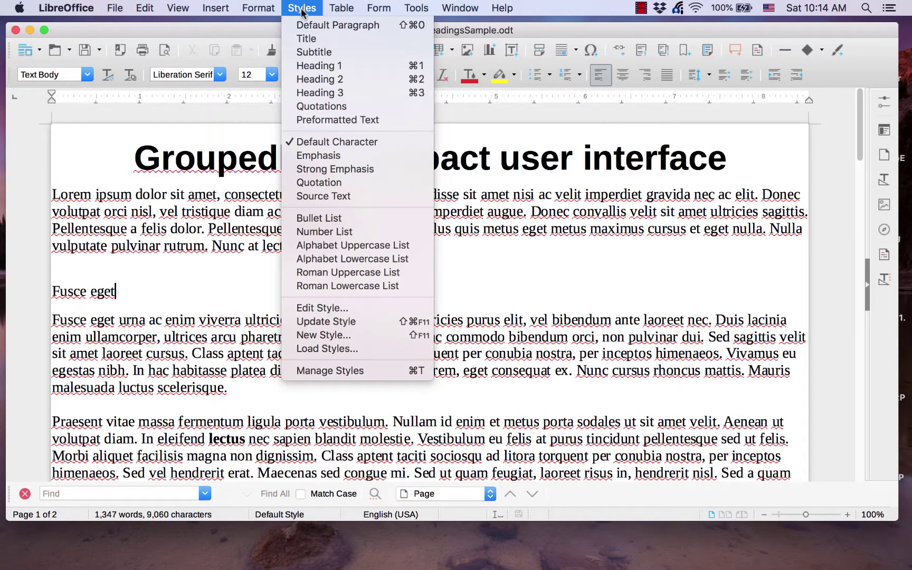
pyautogui.click(314, 93)
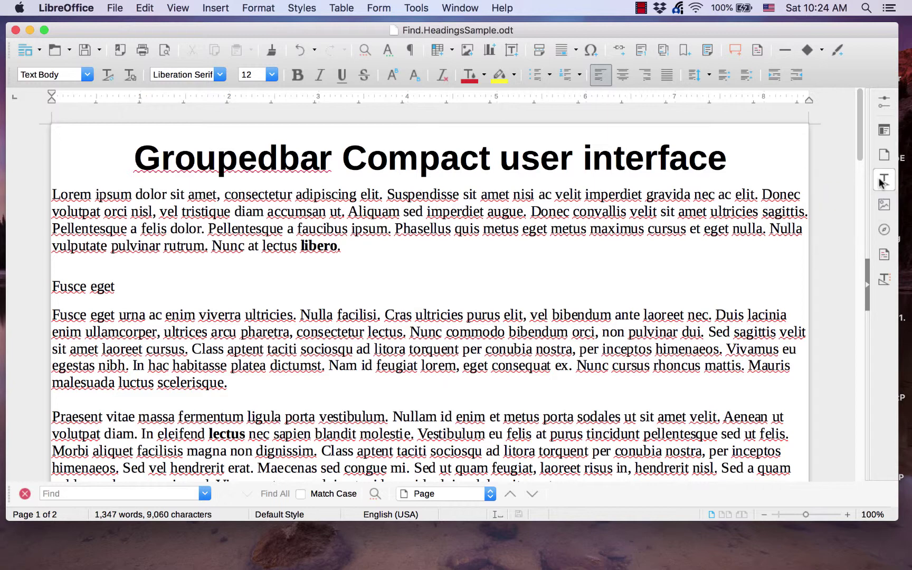
# Step: Apply Heading 6 to 'Fusce eget' from the Styles deck, then open Heading 9's options
pyautogui.click(882, 181)
pyautogui.scroll(3, 824, 300)
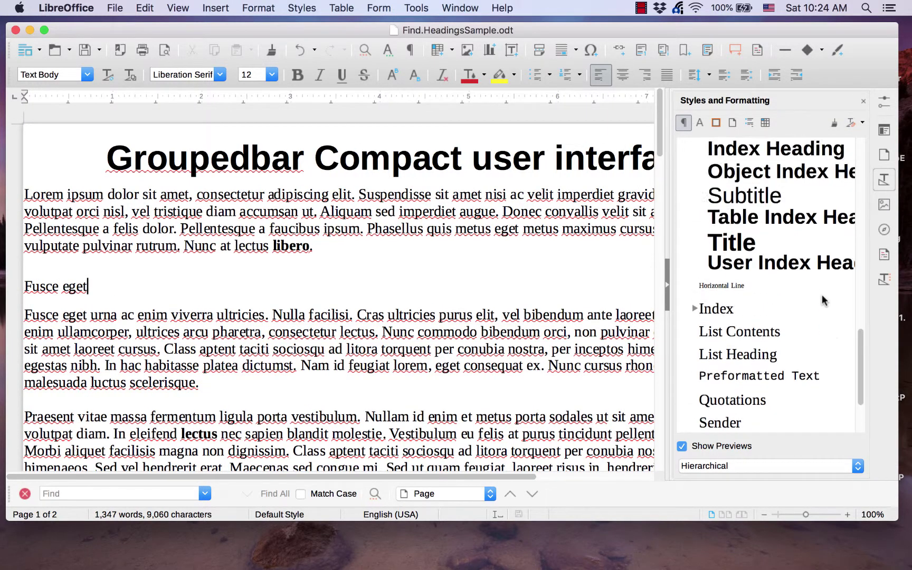
pyautogui.scroll(5, 822, 300)
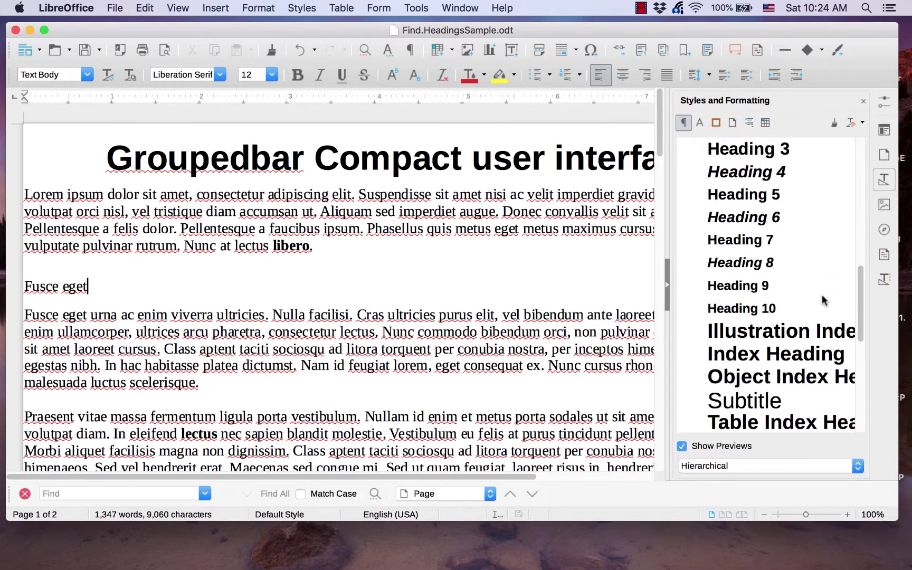
pyautogui.scroll(6, 822, 300)
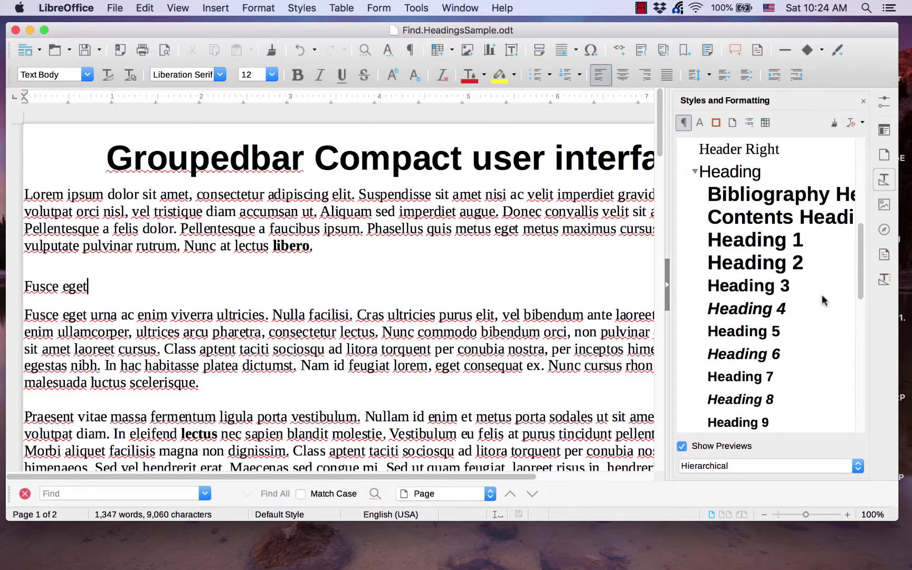
pyautogui.scroll(3, 822, 300)
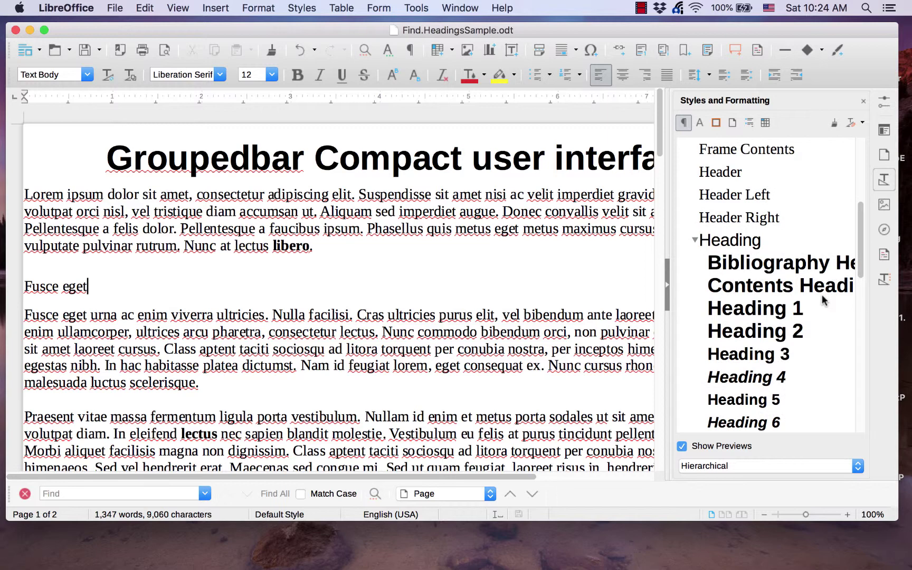
pyautogui.scroll(-6, 822, 300)
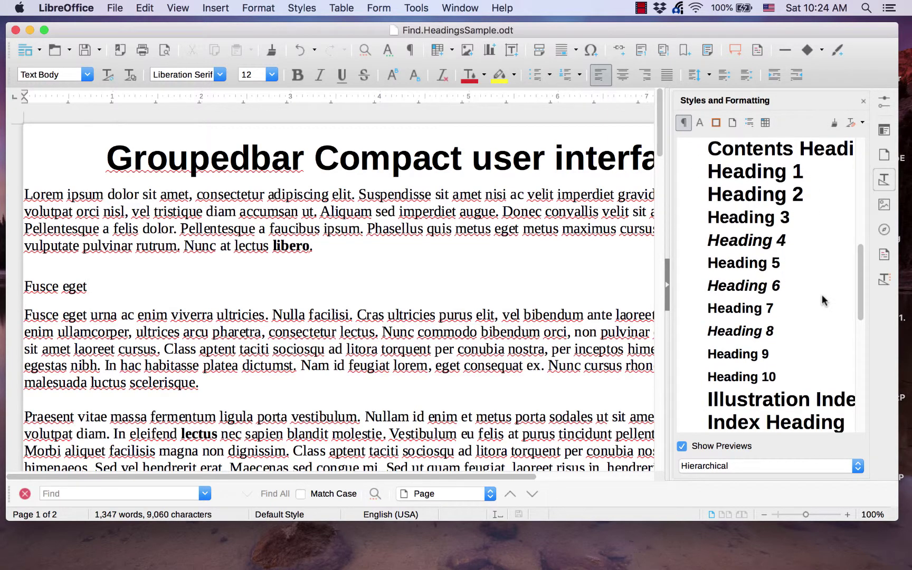
pyautogui.doubleClick(744, 291)
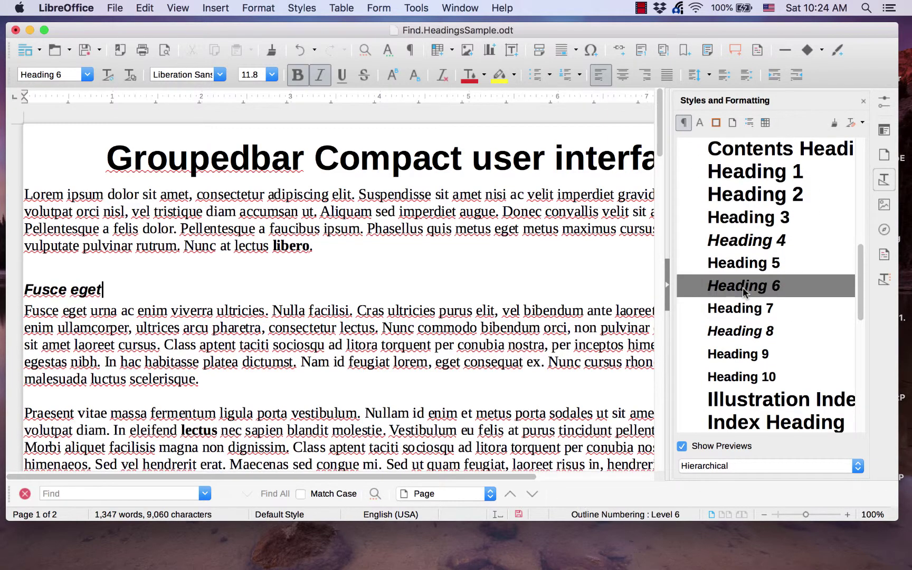
pyautogui.scroll(-5, 745, 290)
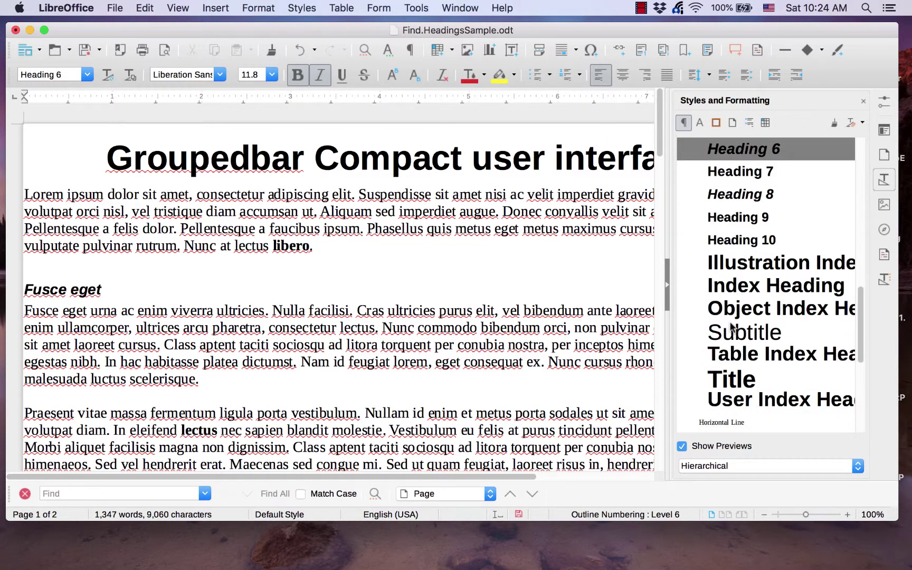
pyautogui.rightClick(733, 213)
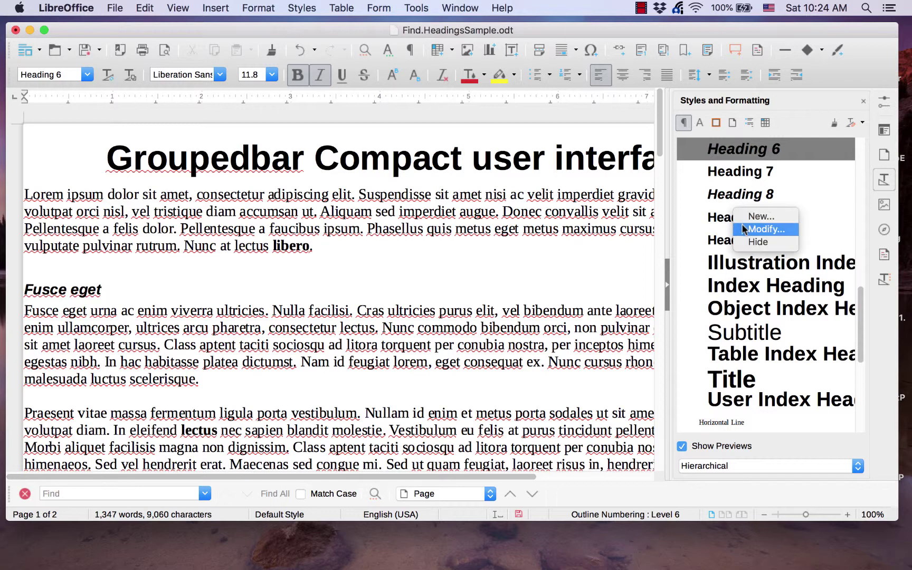